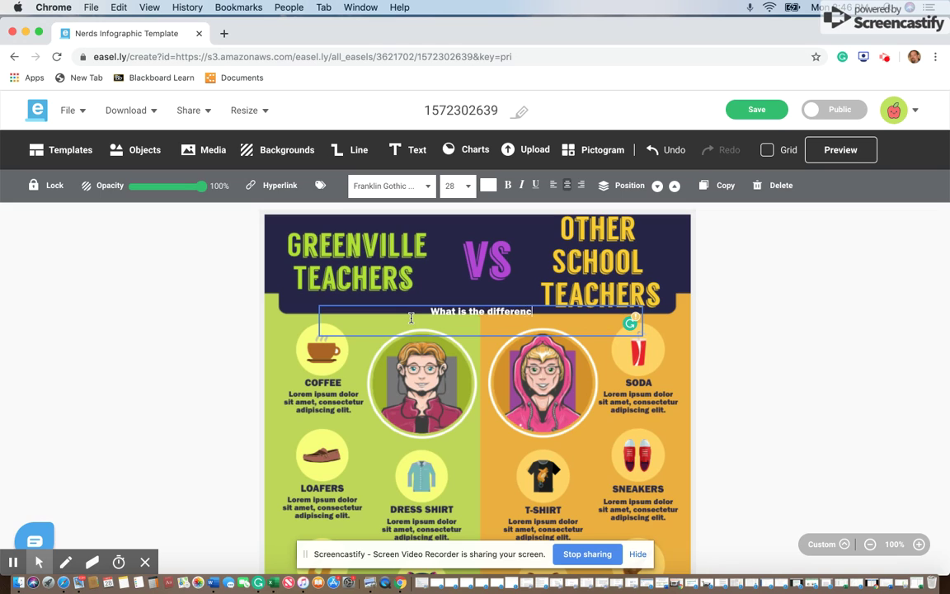
# - Complete the subtitle under the titles as "What is the difference between a Greenville teacher and a teacher at another school?"
pyautogui.write('ween')
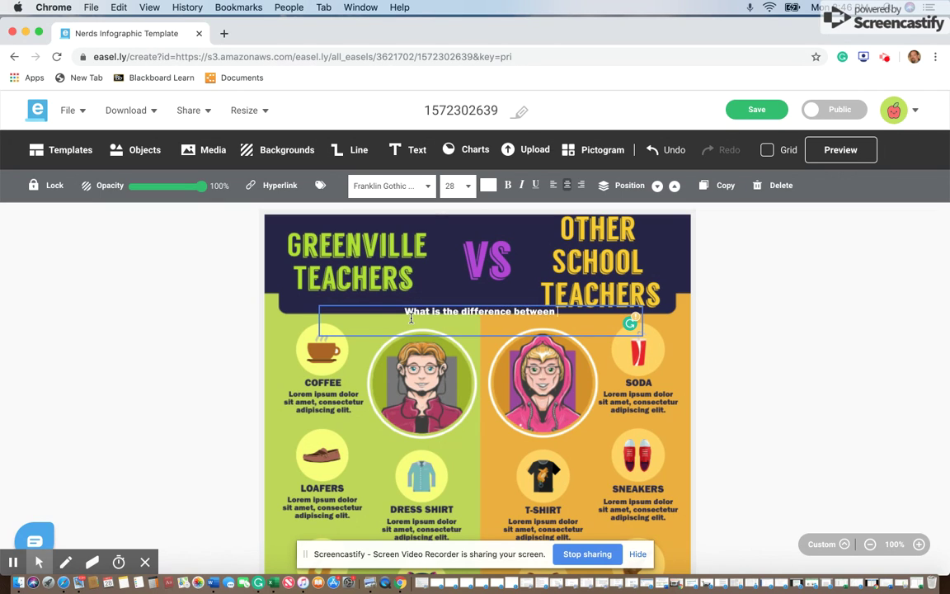
pyautogui.write(' a Greenvil')
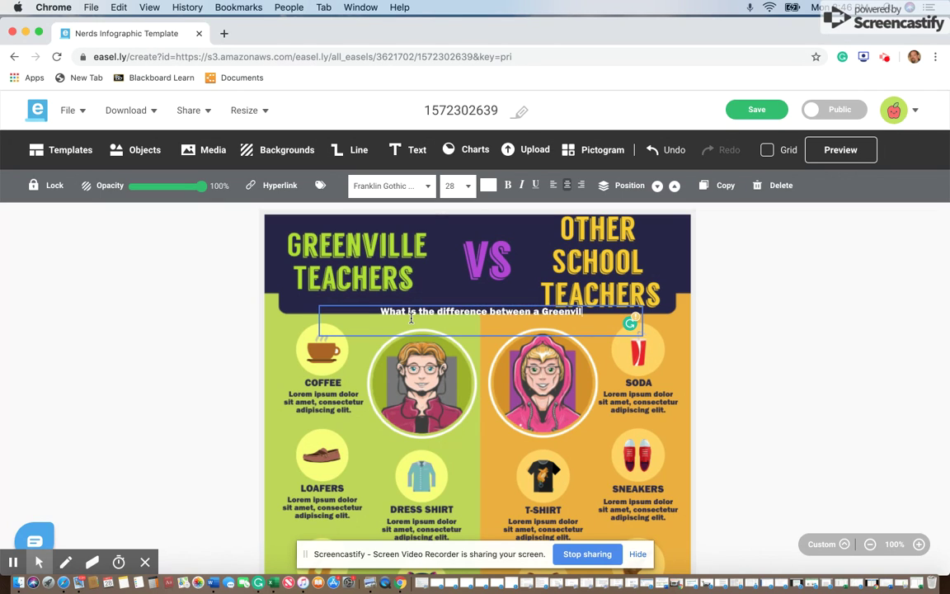
pyautogui.write('le teache')
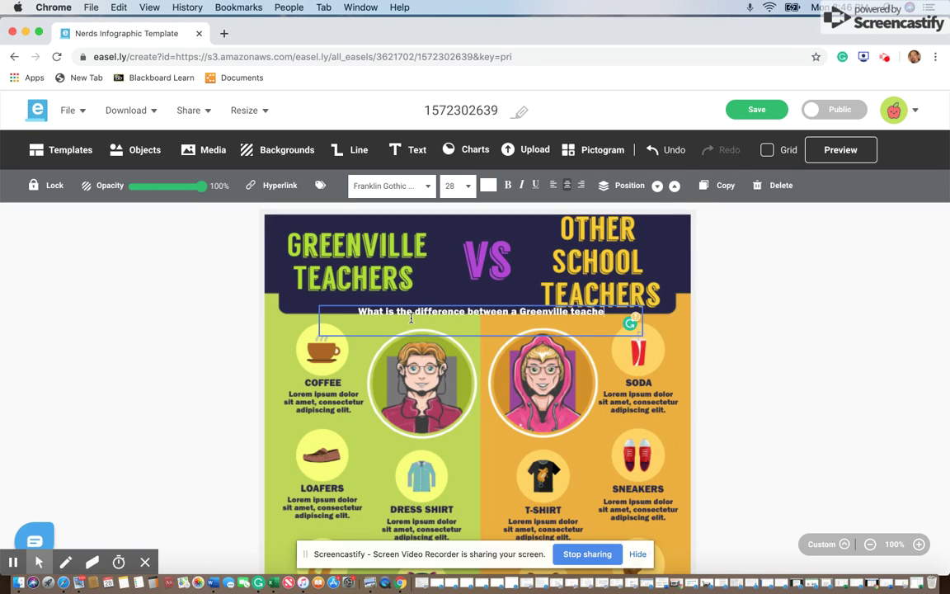
pyautogui.write('r and a')
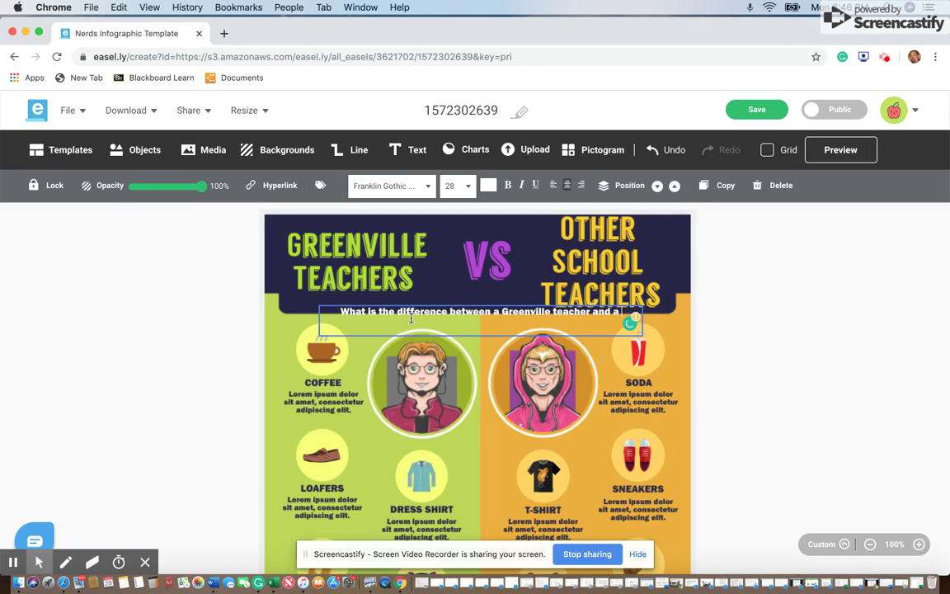
pyautogui.write(' teacher')
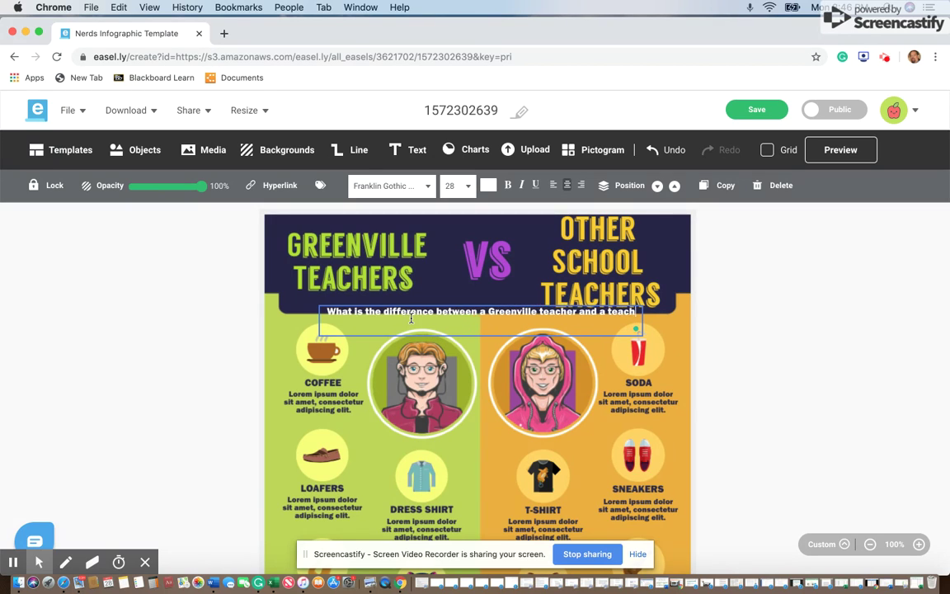
pyautogui.write(' at anoth')
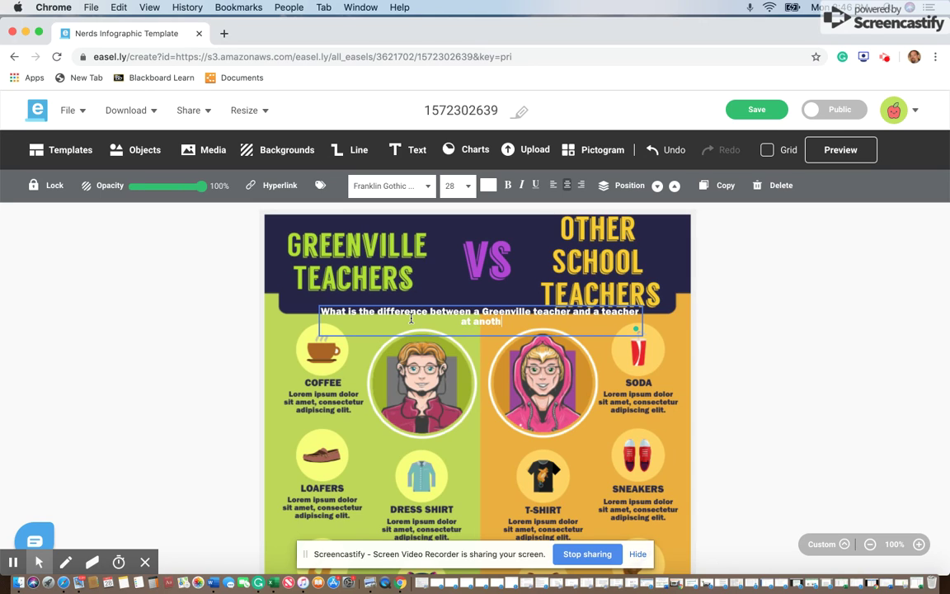
pyautogui.write('er school?')
pyautogui.click(470, 446)
# - Open the placeholder description under COFFEE for editing and ignore the unknown-word spelling suggestion
pyautogui.click(329, 406)
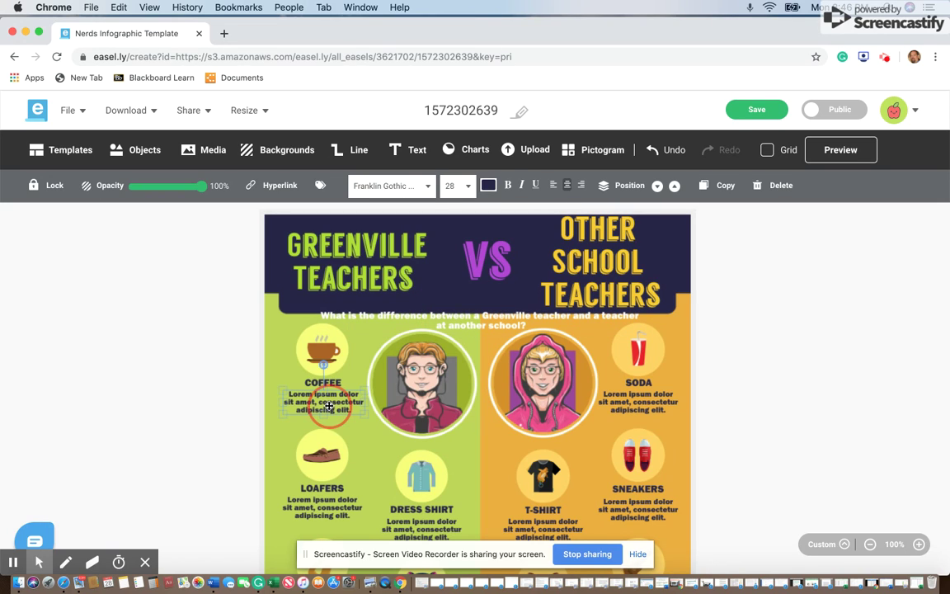
pyautogui.doubleClick(329, 406)
pyautogui.moveTo(353, 408); pyautogui.dragTo(316, 403)
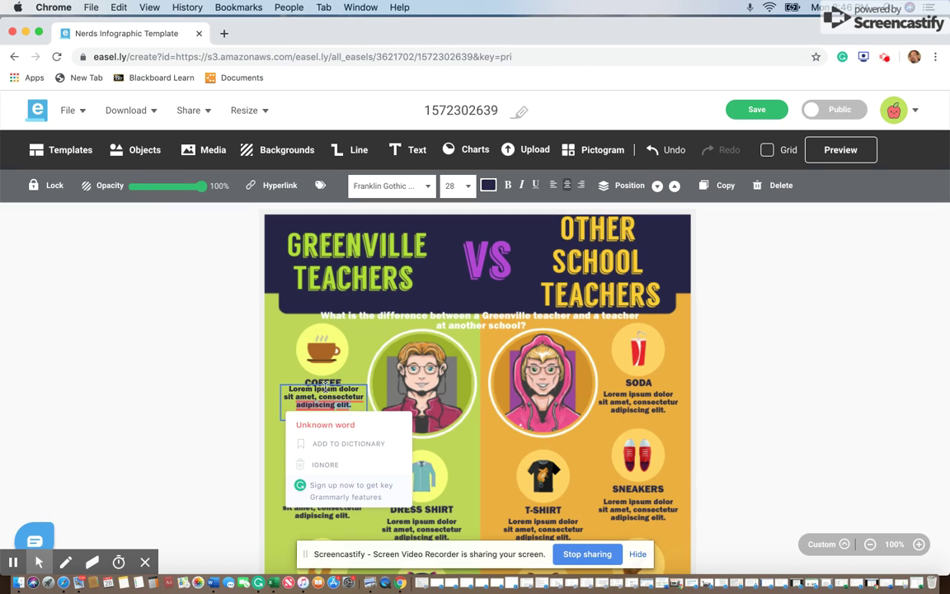
pyautogui.click(327, 391)
pyautogui.click(327, 393)
pyautogui.click(328, 402)
pyautogui.click(356, 374)
pyautogui.click(324, 402)
pyautogui.click(325, 401)
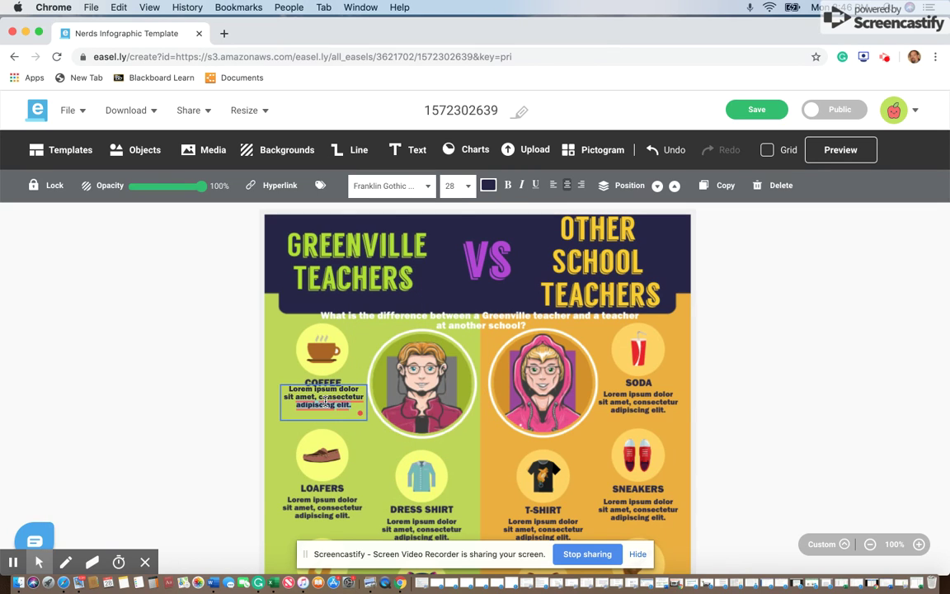
pyautogui.moveTo(351, 405); pyautogui.dragTo(318, 396)
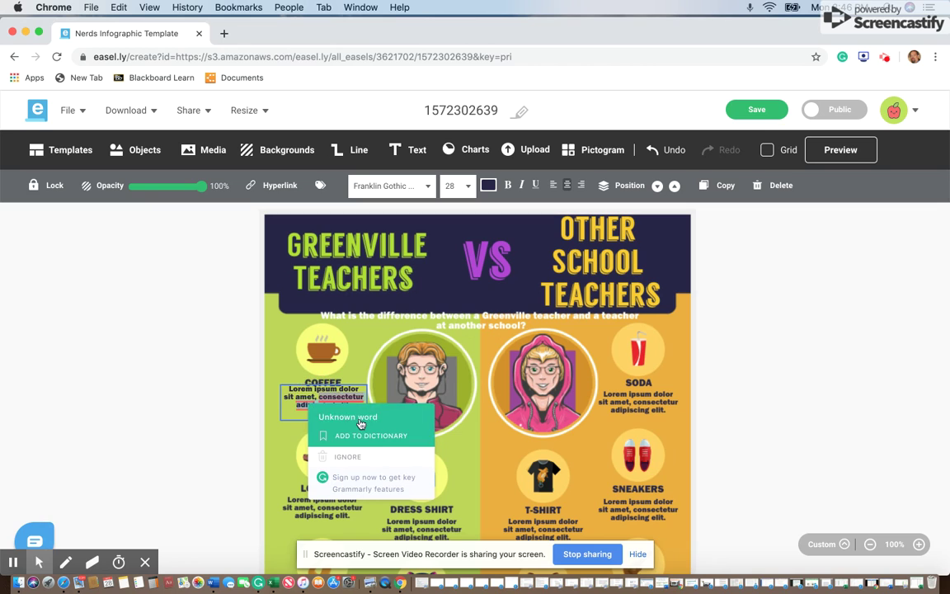
pyautogui.click(346, 456)
# - Replace the placeholder description under COFFEE with "We need a lot of coffee!!!"
pyautogui.click(322, 404)
pyautogui.tripleClick(321, 404)
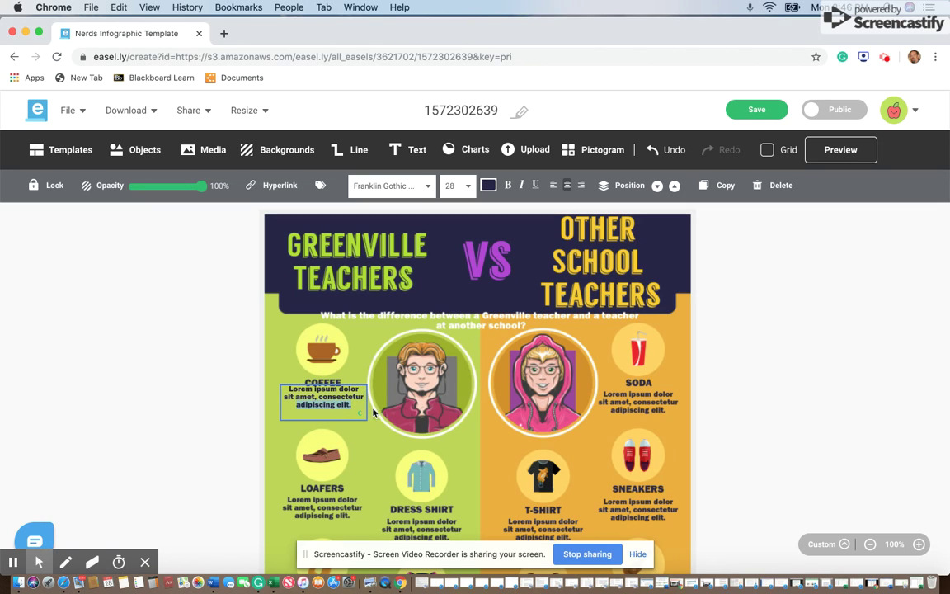
pyautogui.click(302, 394)
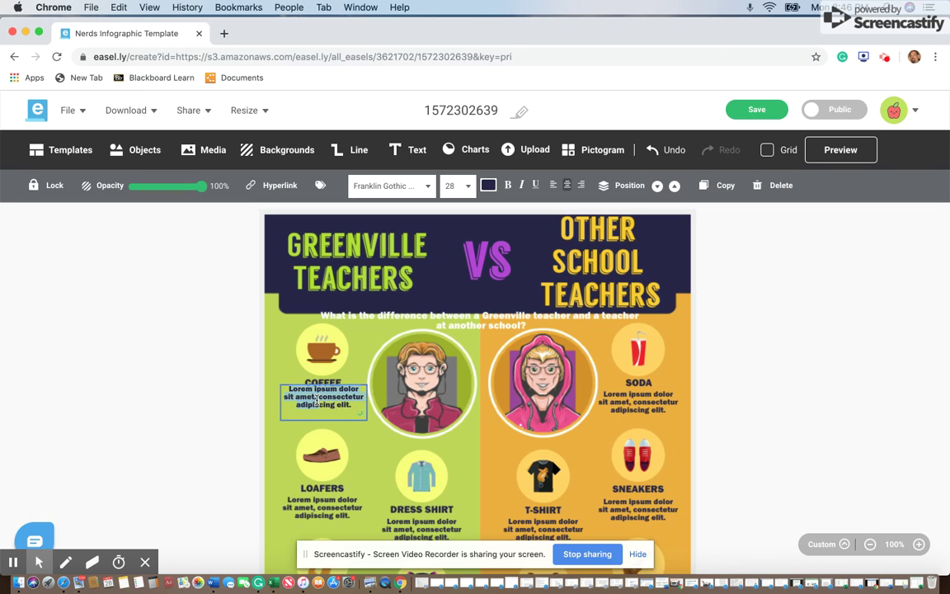
pyautogui.press('BackSpace')
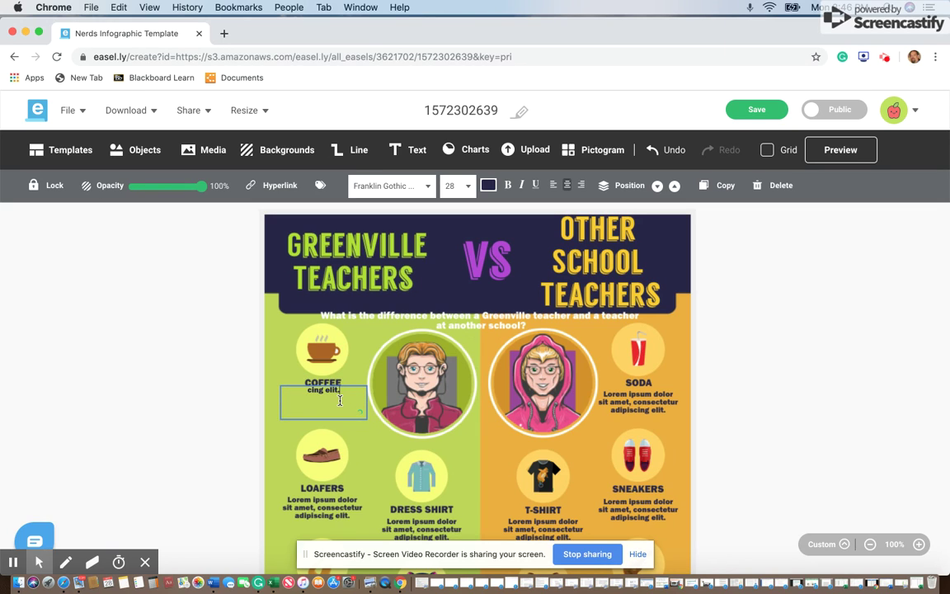
pyautogui.press('BackSpace')
pyautogui.write('We neeed')
pyautogui.press('BackSpace')
pyautogui.press('BackSpace')
pyautogui.write('d a lot of coffee!!!')
# - Replace the placeholder description under SODA with "They need fancy, expensive Starbucks.", including a space after the comma
pyautogui.click(640, 405)
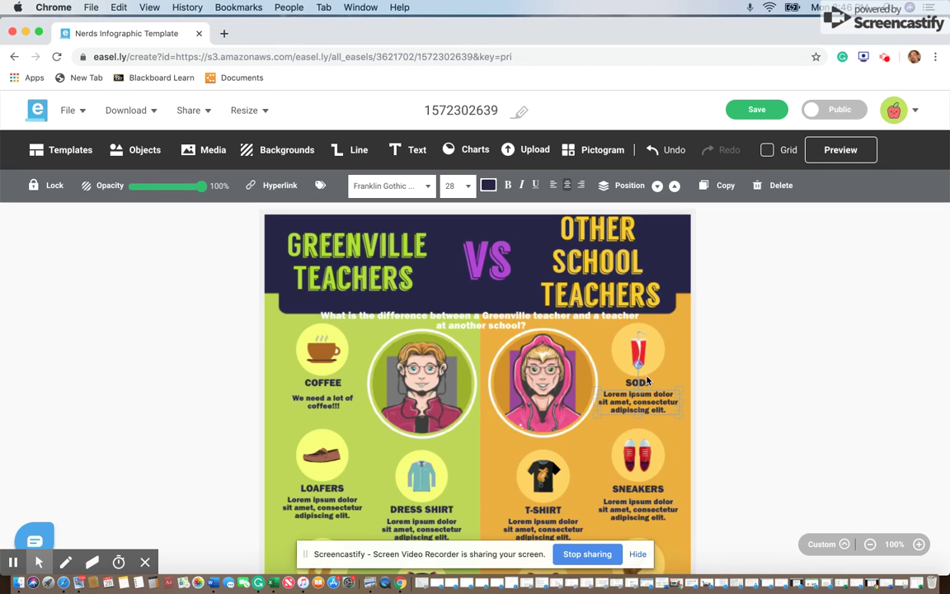
pyautogui.doubleClick(642, 406)
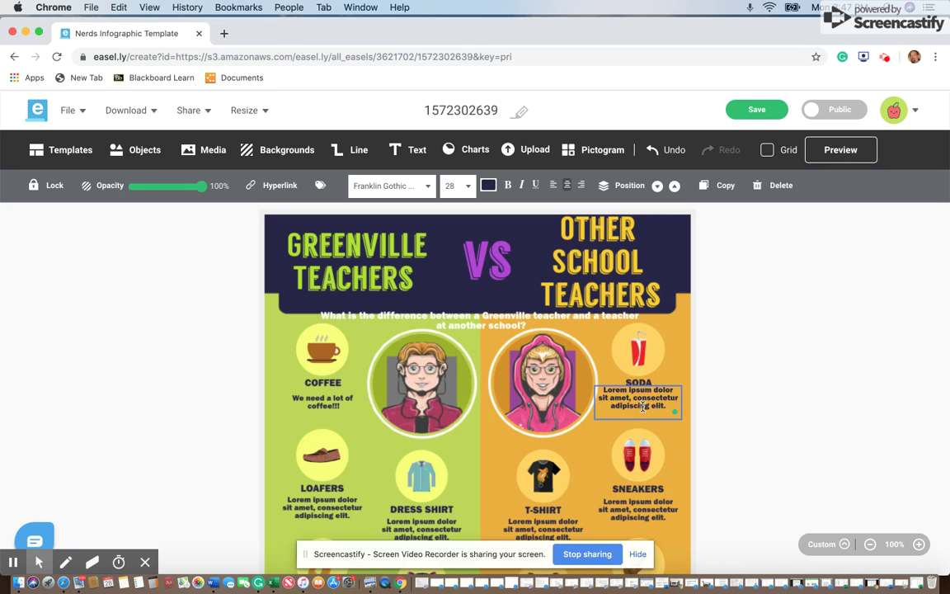
pyautogui.moveTo(664, 407); pyautogui.dragTo(605, 391)
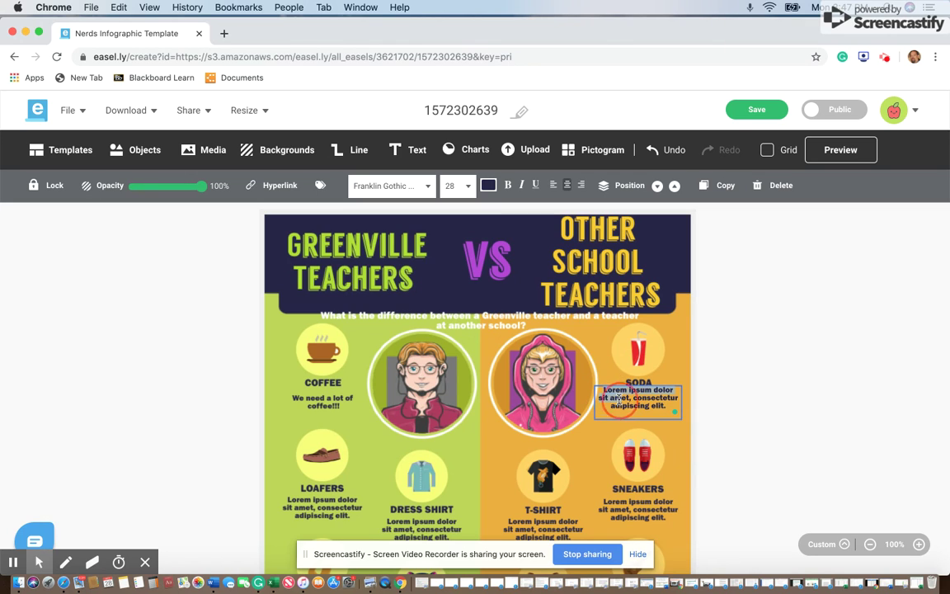
pyautogui.click(634, 403)
pyautogui.click(603, 390)
pyautogui.moveTo(604, 391); pyautogui.dragTo(664, 405)
pyautogui.write('They')
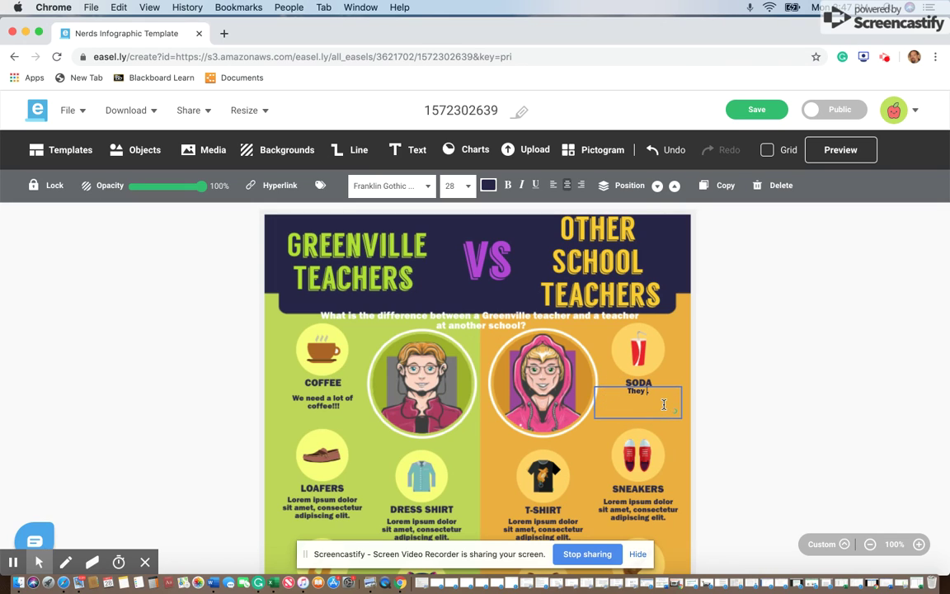
pyautogui.write(' need fac')
pyautogui.press('BackSpace')
pyautogui.write(',e.')
pyautogui.write('xpensi')
pyautogui.write('ve Sta')
pyautogui.write('rbucks.')
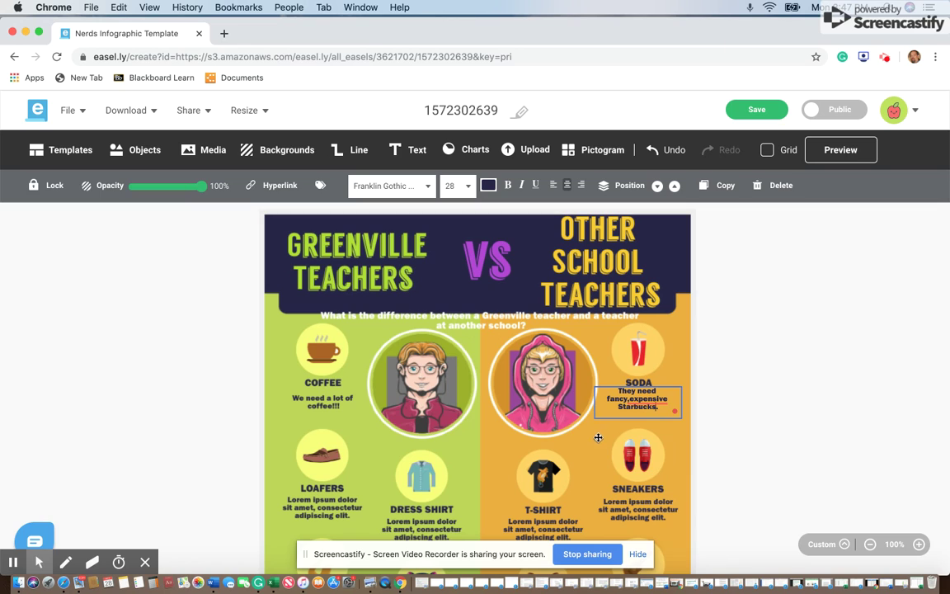
pyautogui.click(630, 400)
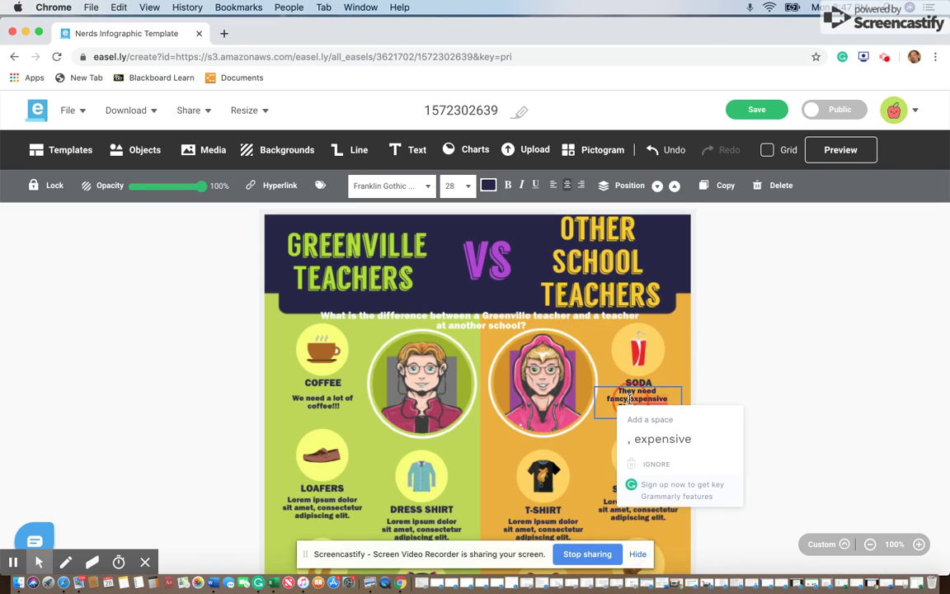
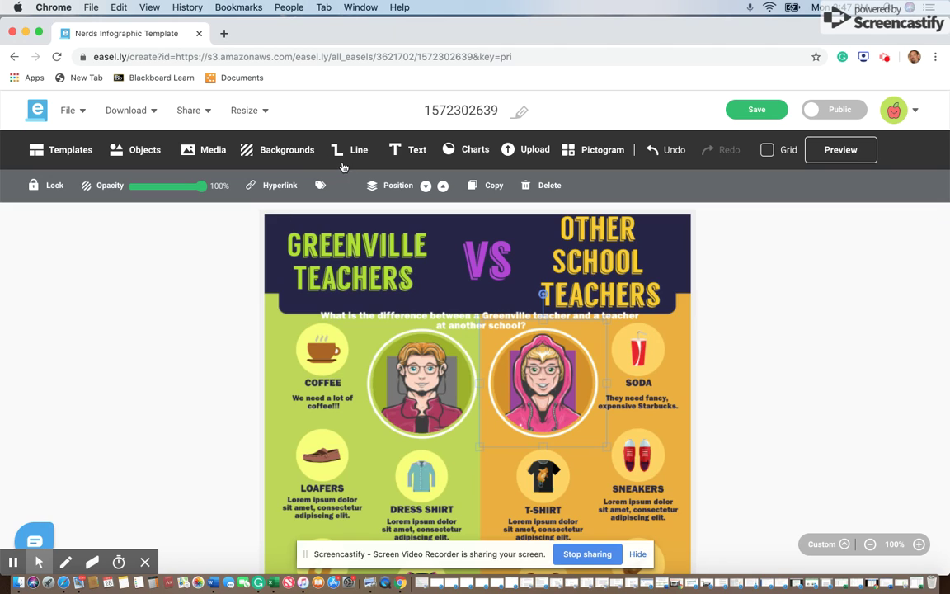
pyautogui.click(418, 149)
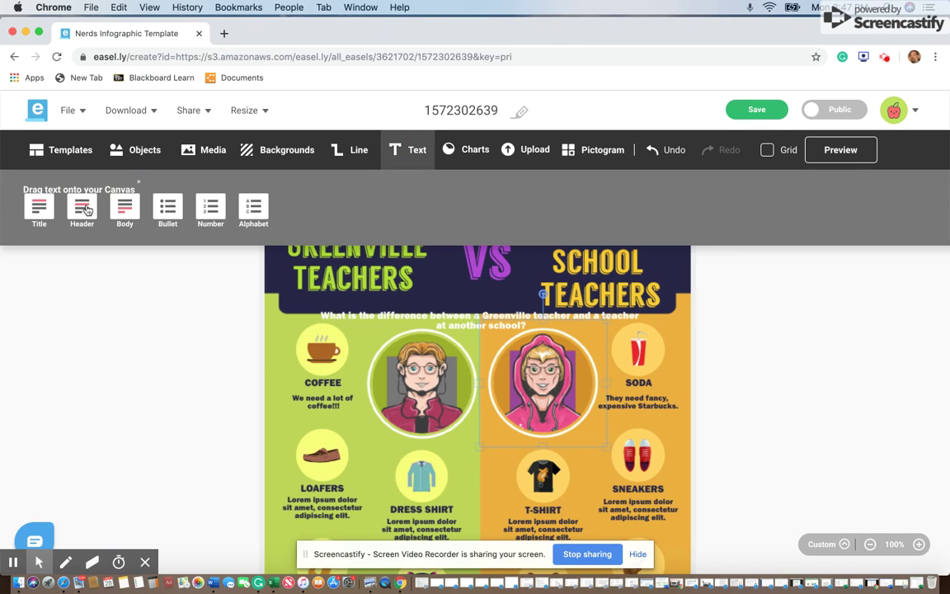
pyautogui.moveTo(125, 213); pyautogui.dragTo(305, 419)
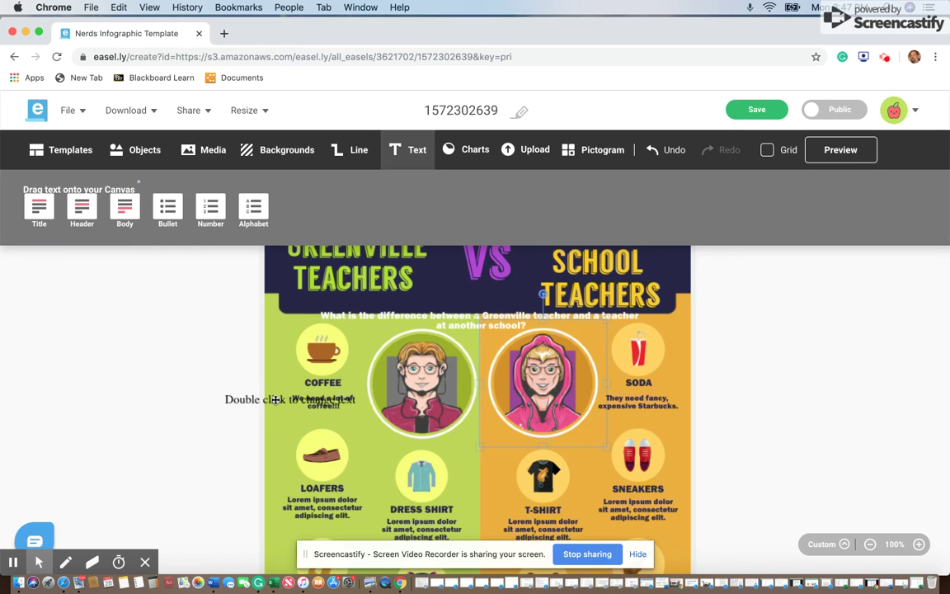
pyautogui.click(275, 400)
pyautogui.press('BackSpace')
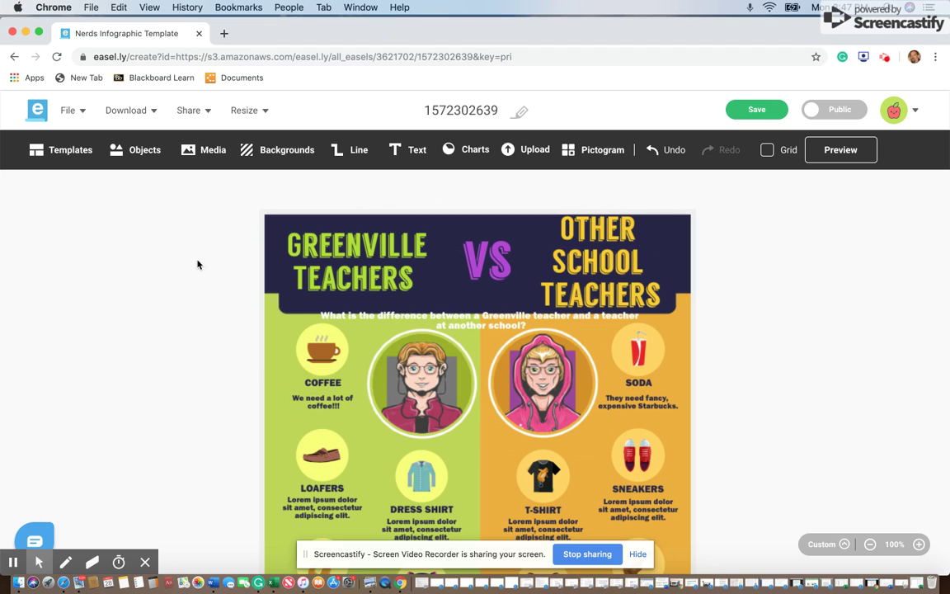
# - Browse the object library and switch its category to Education
pyautogui.click(134, 151)
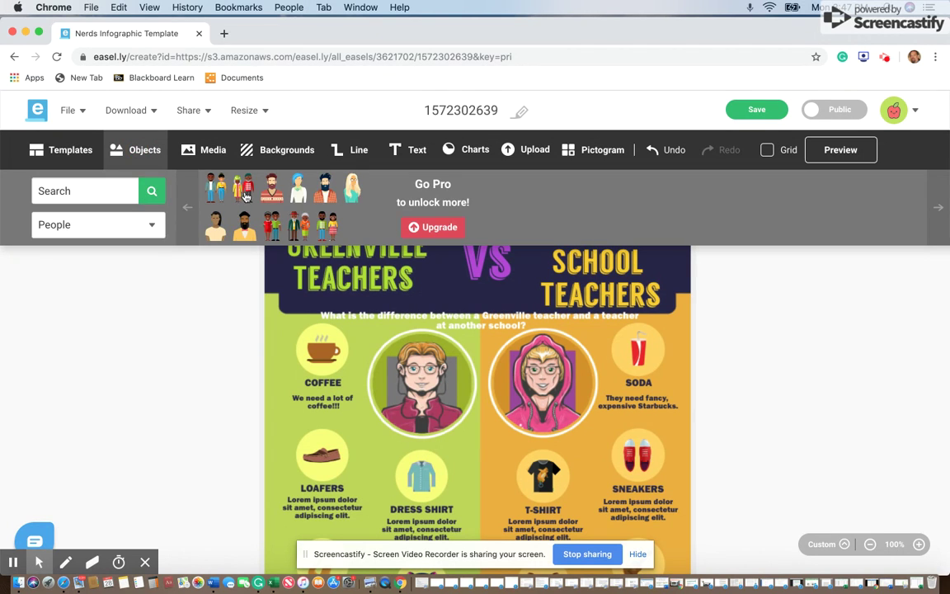
pyautogui.click(141, 226)
pyautogui.click(119, 254)
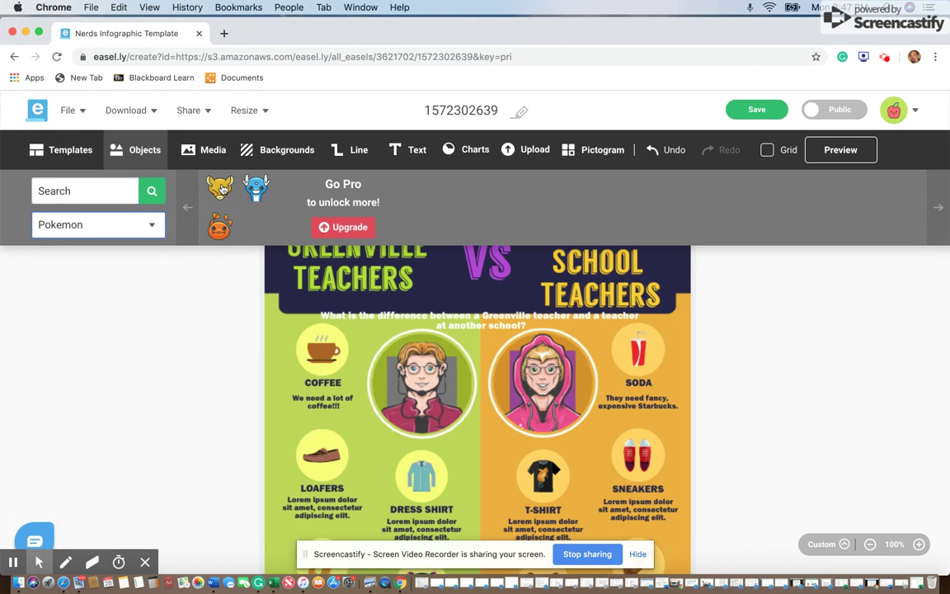
pyautogui.click(145, 226)
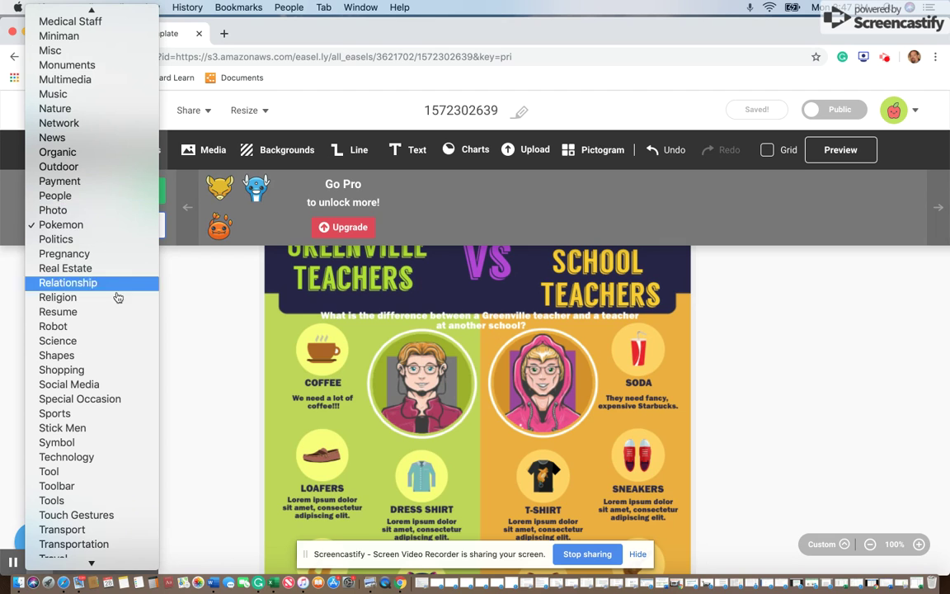
pyautogui.scroll(5, 128, 119)
pyautogui.scroll(5, 129, 121)
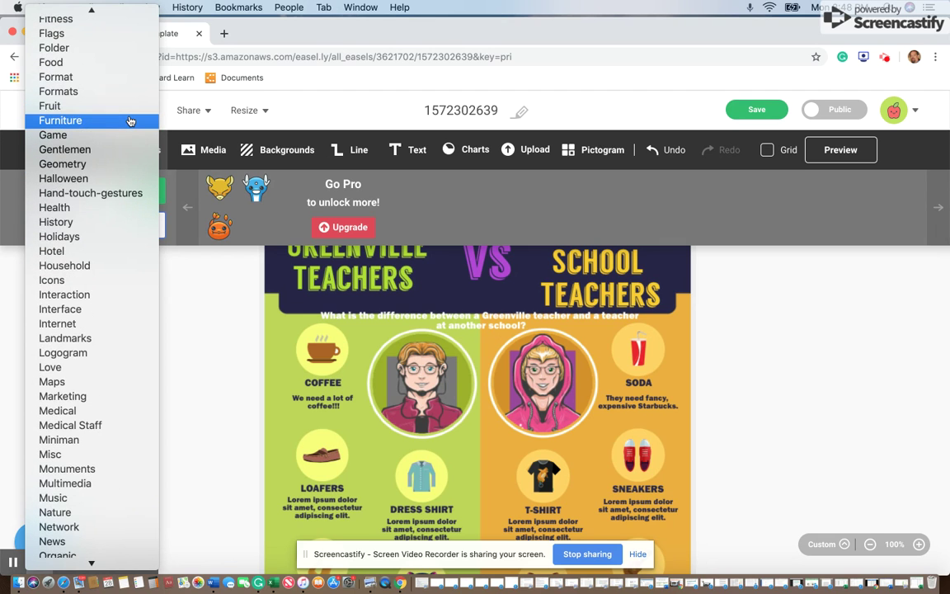
pyautogui.scroll(3, 130, 120)
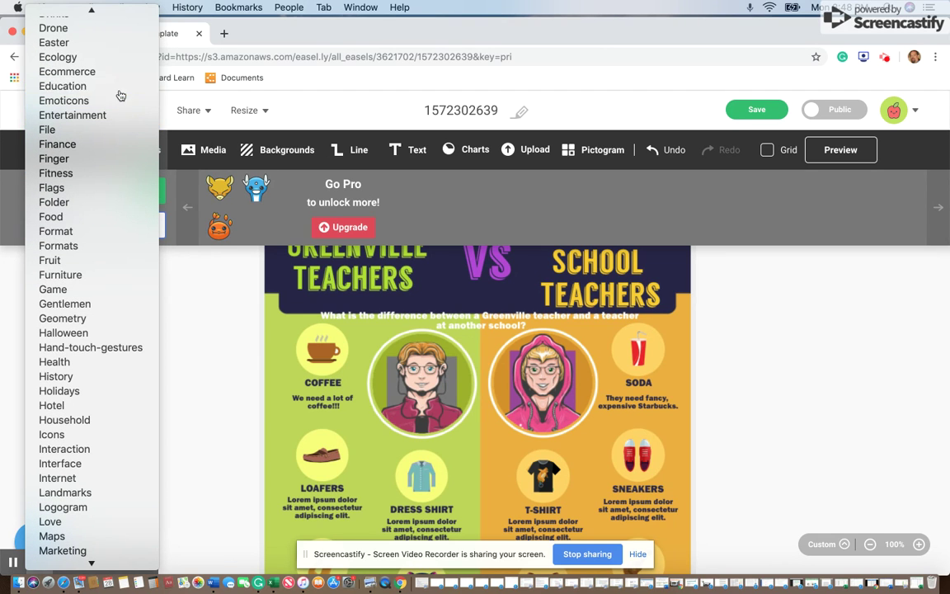
pyautogui.click(122, 86)
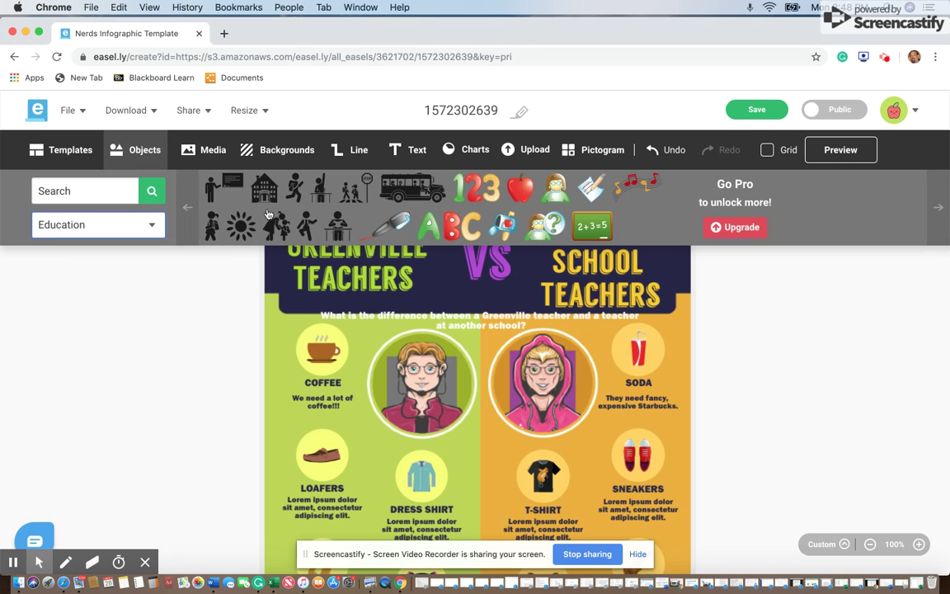
# - Add the red apple object beside the loafer picture and shrink it to about the size of the yellow circle
pyautogui.click(525, 191)
pyautogui.moveTo(525, 191); pyautogui.dragTo(330, 456)
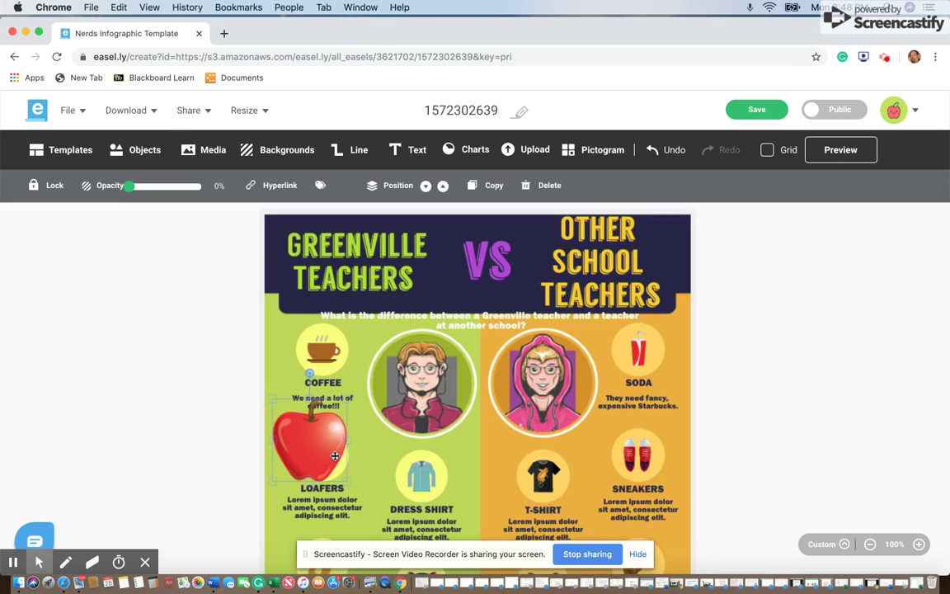
pyautogui.moveTo(273, 396); pyautogui.dragTo(369, 459)
# - Delete the loafer picture above LOAFERS and move the red apple into its yellow circle
pyautogui.click(295, 465)
pyautogui.click(323, 459)
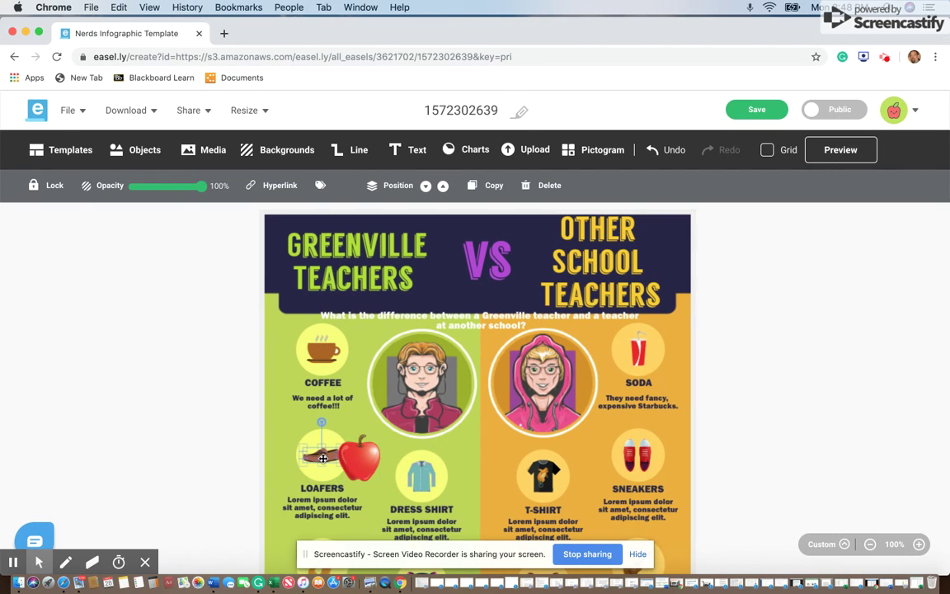
pyautogui.press('Delete')
pyautogui.moveTo(359, 463); pyautogui.dragTo(322, 454)
pyautogui.click(370, 454)
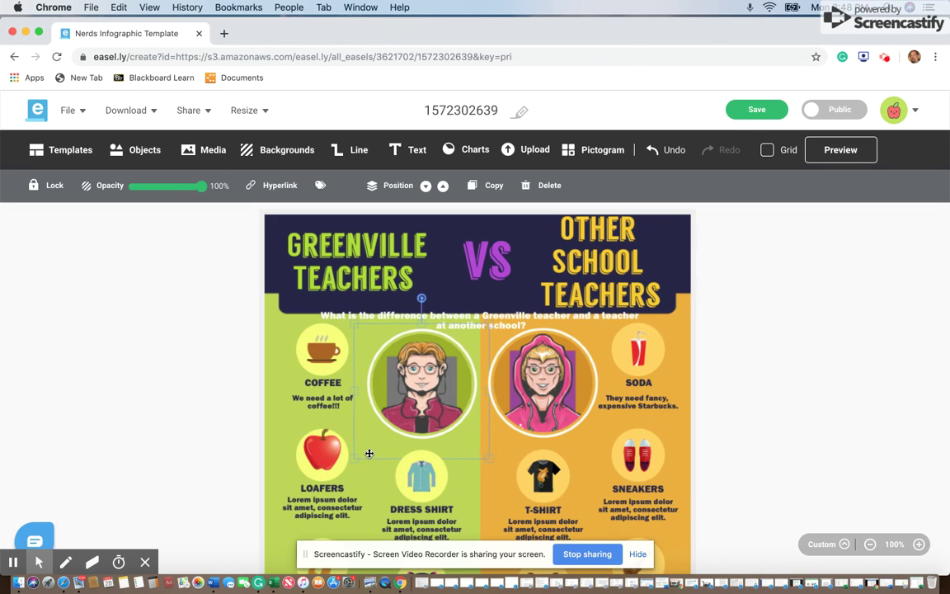
# - Lock the red apple and the GREENVILLE TEACHERS title in place, leaving the OTHER SCHOOL TEACHERS title selected
pyautogui.click(320, 450)
pyautogui.click(51, 186)
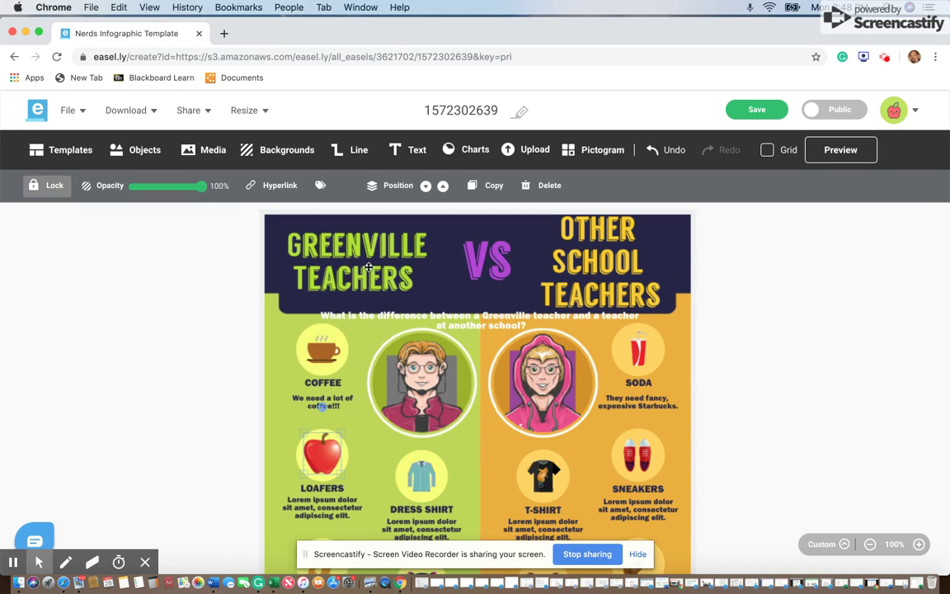
pyautogui.click(322, 239)
pyautogui.click(54, 185)
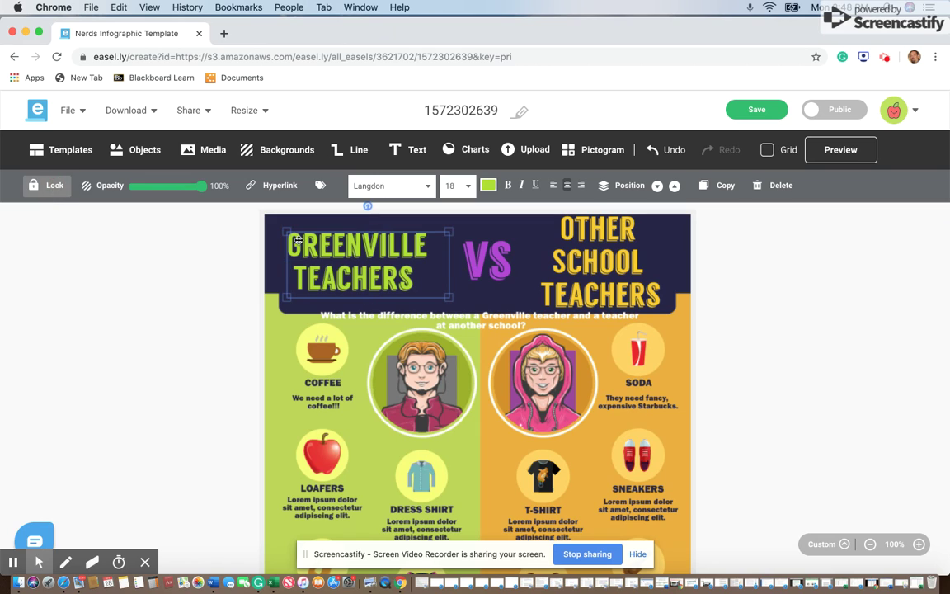
pyautogui.click(514, 241)
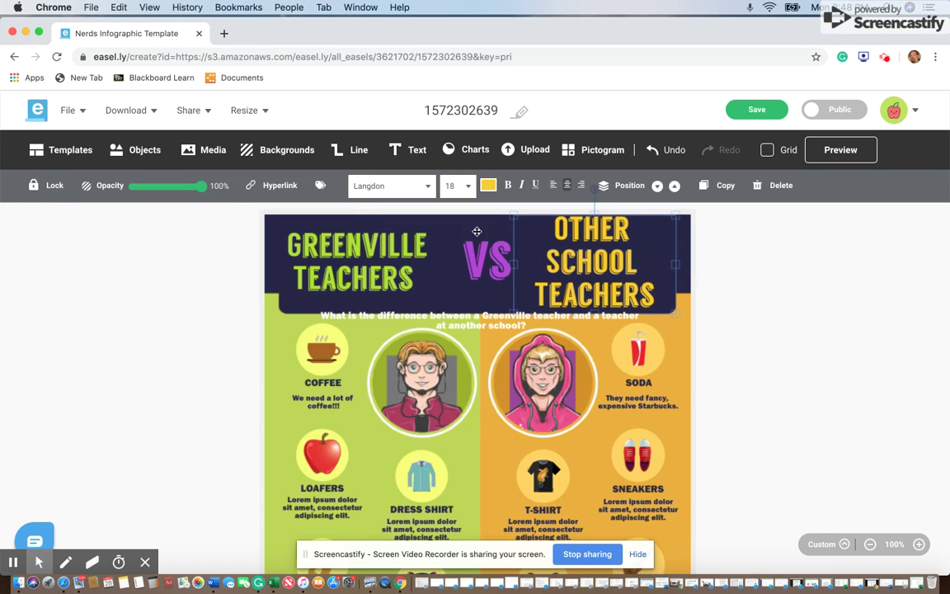
# - Lock the OTHER SCHOOL TEACHERS title and the purple VS text in place, leaving nothing selected
pyautogui.click(49, 185)
pyautogui.click(487, 267)
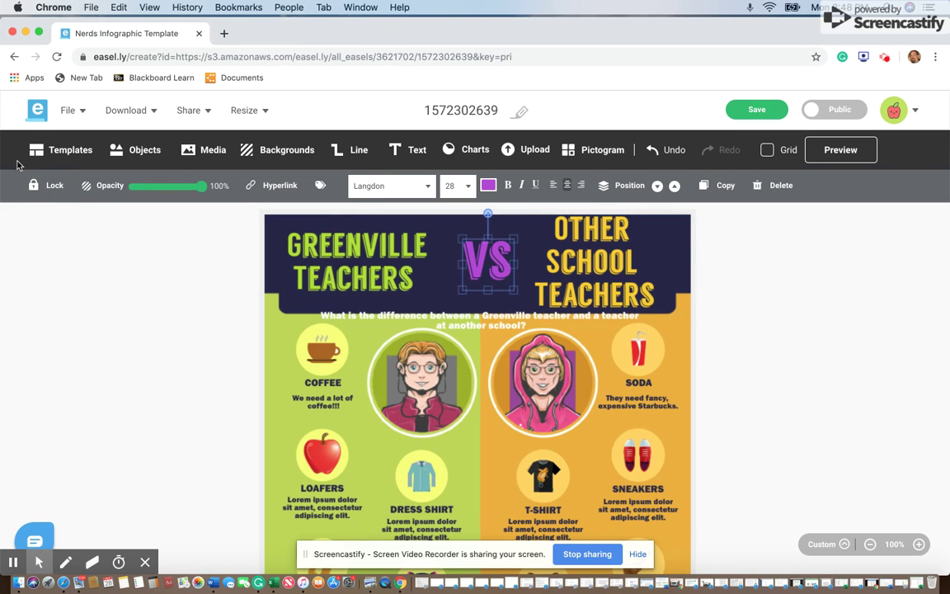
pyautogui.click(41, 186)
pyautogui.click(197, 270)
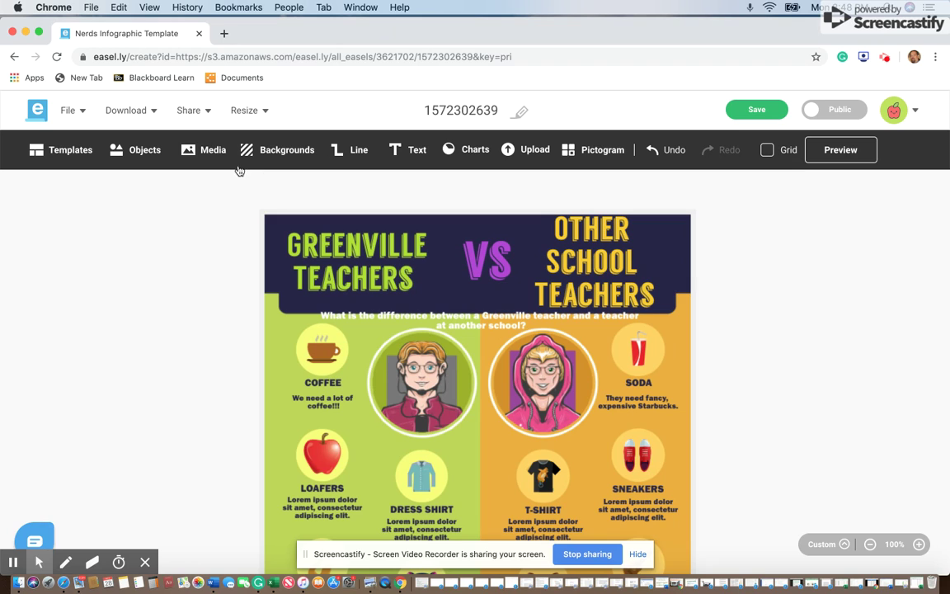
# - Draw a straight arrow line from the red apple to the dress shirt picture
pyautogui.click(212, 153)
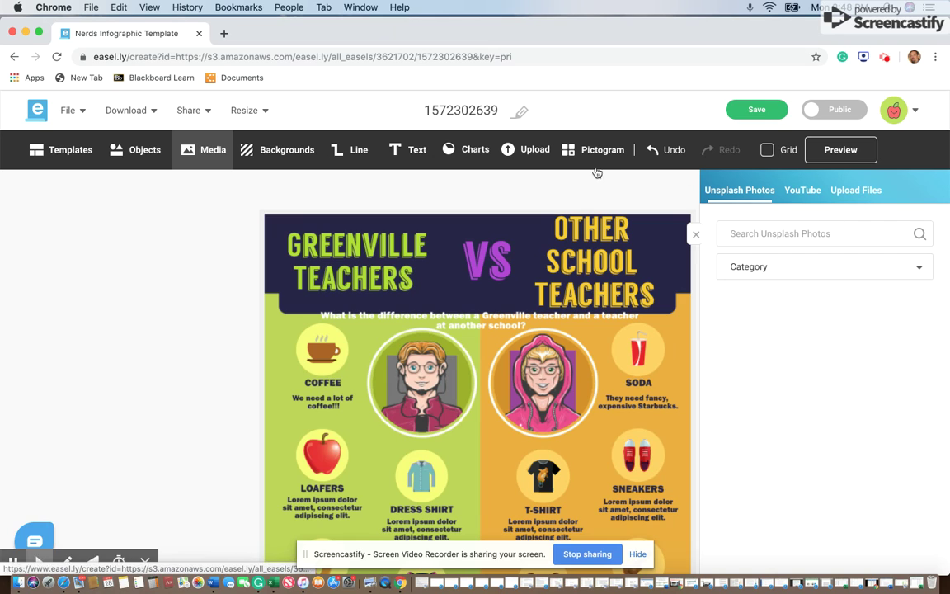
pyautogui.click(361, 149)
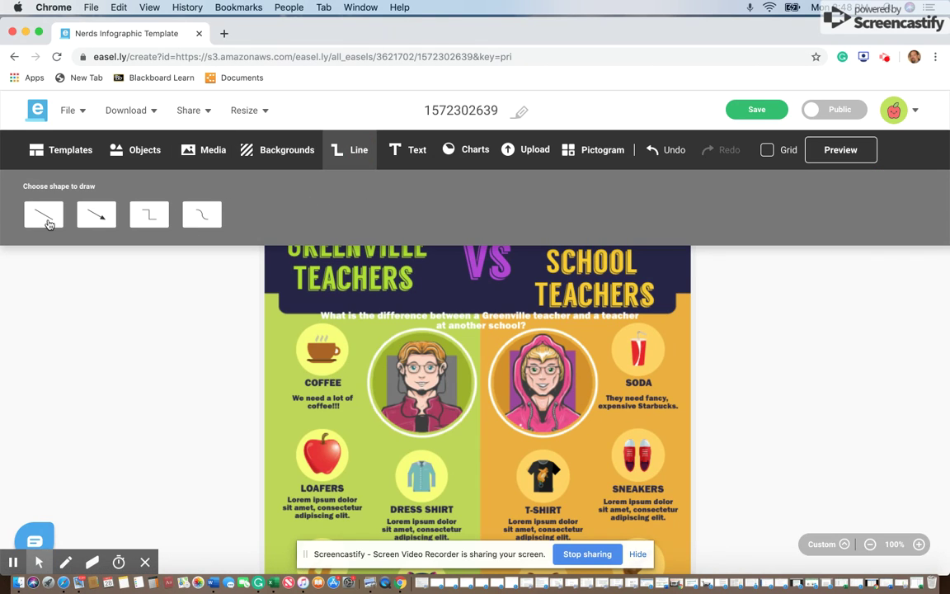
pyautogui.click(98, 216)
pyautogui.moveTo(349, 456)
pyautogui.mouseDown()
pyautogui.moveTo(389, 417)
pyautogui.moveTo(394, 464)
pyautogui.mouseUp()
pyautogui.click(417, 150)
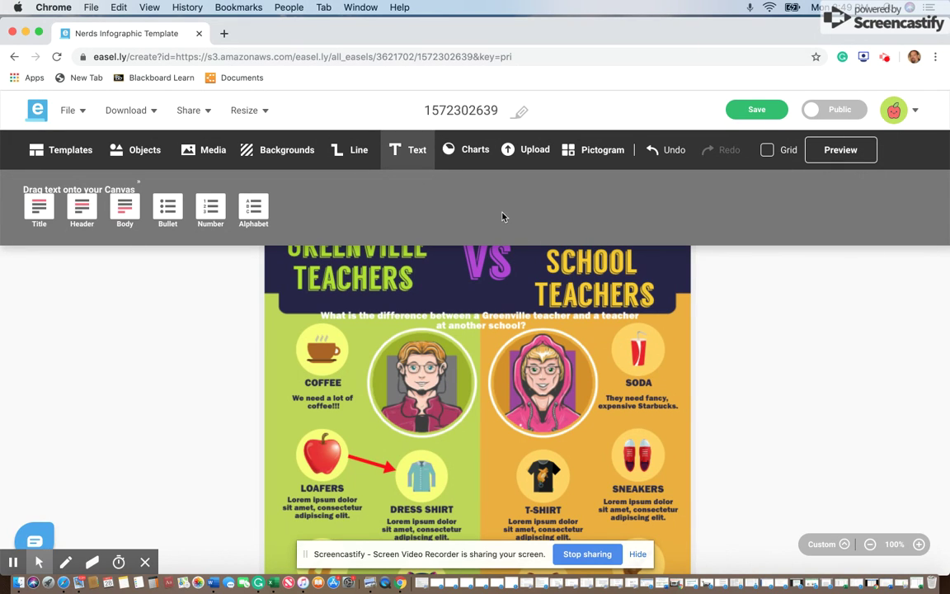
pyautogui.scroll(-1, 515, 363)
pyautogui.scroll(1, 515, 363)
pyautogui.scroll(-2, 515, 363)
pyautogui.scroll(2, 514, 363)
# - Rename the infographic to Greenville Teachers and save it
pyautogui.click(762, 109)
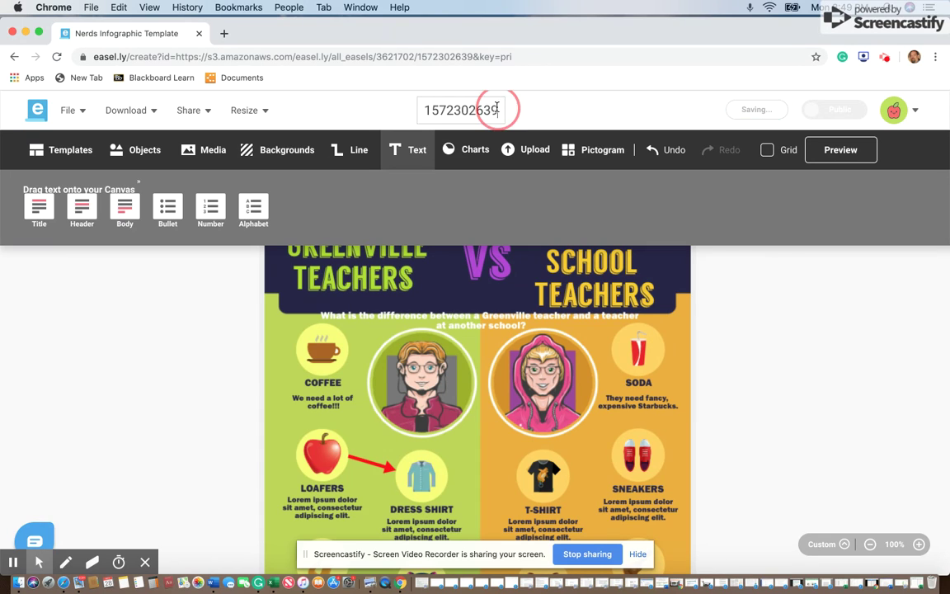
pyautogui.moveTo(491, 110); pyautogui.dragTo(424, 110)
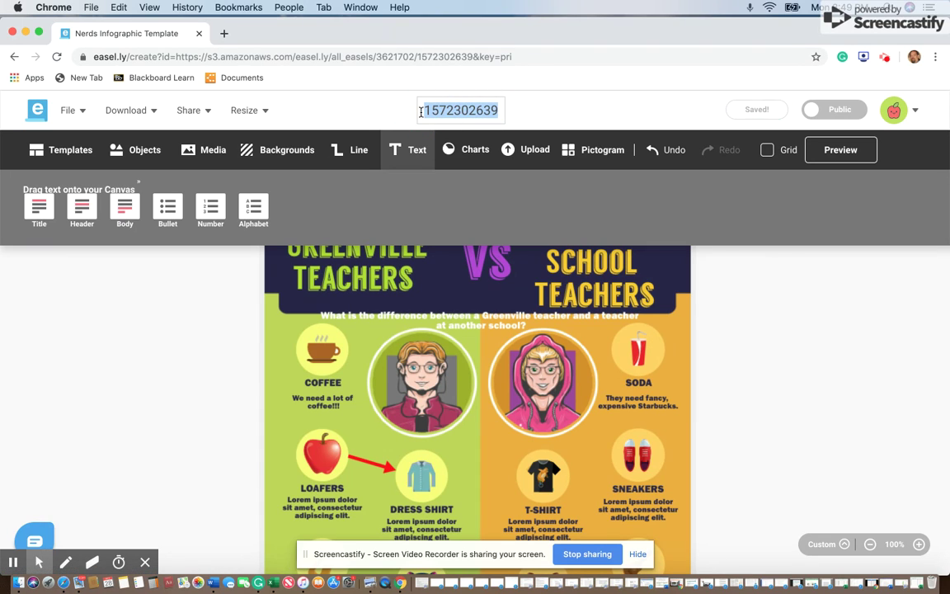
pyautogui.write('Gree')
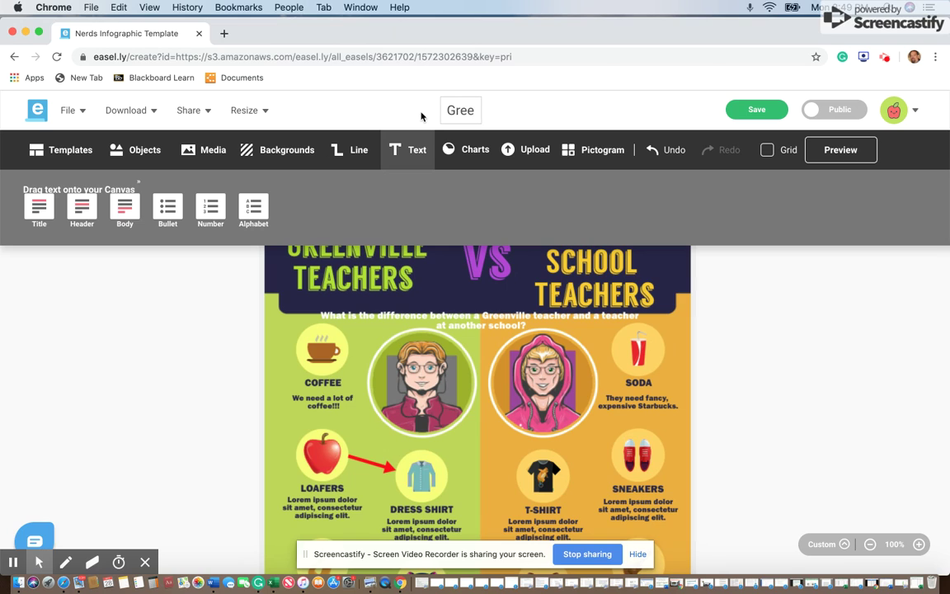
pyautogui.write('nville TEachers')
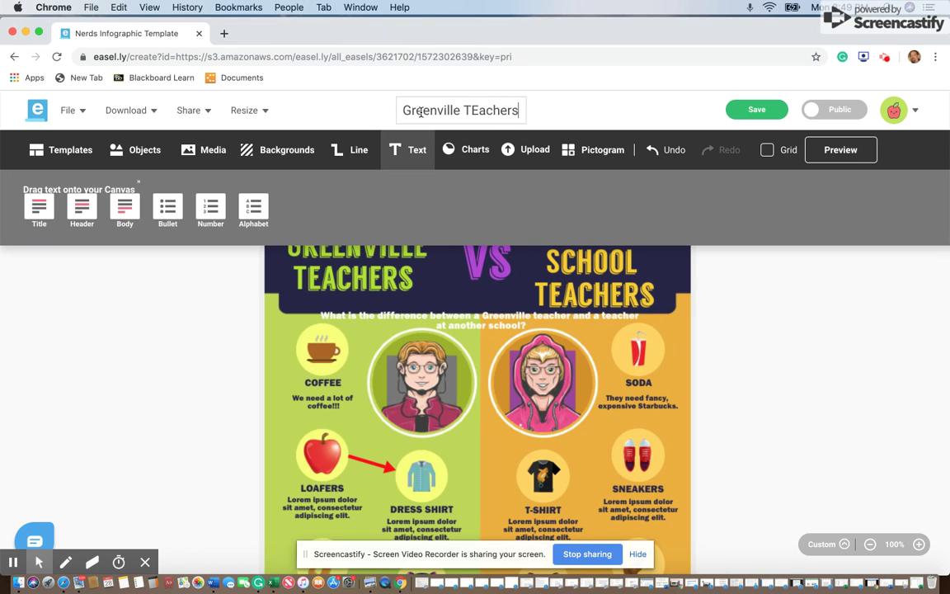
pyautogui.press('BackSpace')
pyautogui.press('BackSpace')
pyautogui.press('BackSpace')
pyautogui.press('BackSpace')
pyautogui.press('BackSpace')
pyautogui.press('BackSpace')
pyautogui.press('BackSpace')
pyautogui.write('eachers')
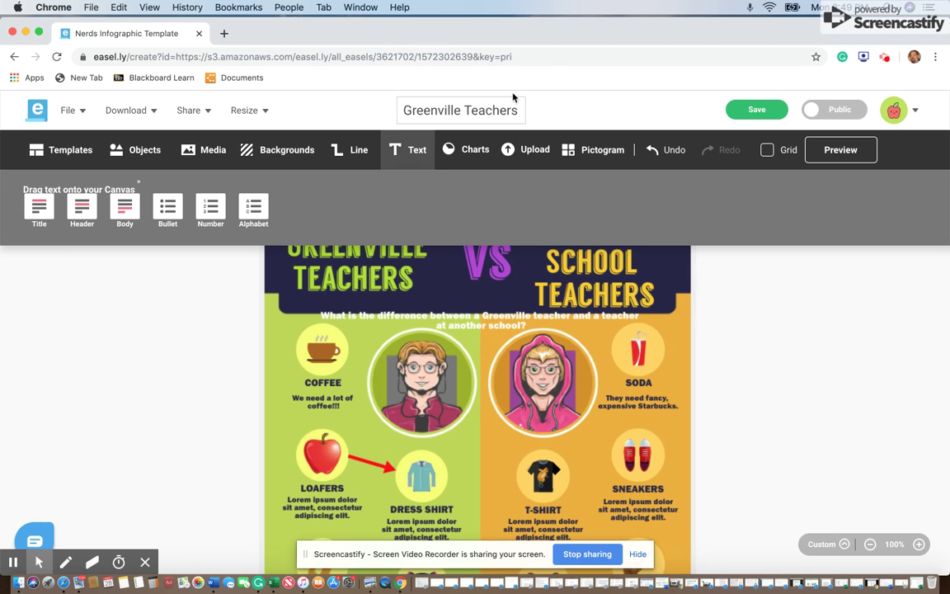
pyautogui.click(756, 108)
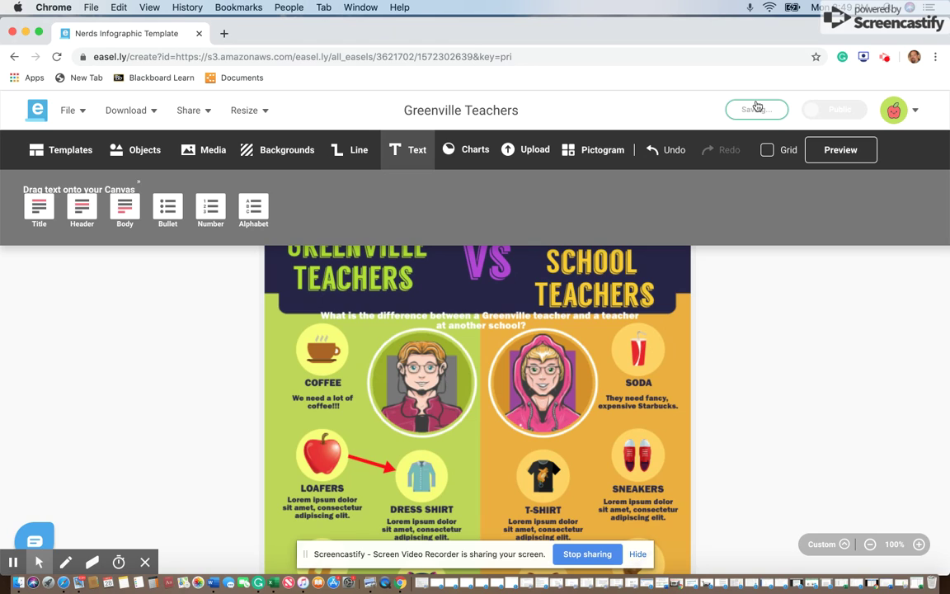
# - Show the download format options and look over the lower part of the infographic
pyautogui.click(150, 118)
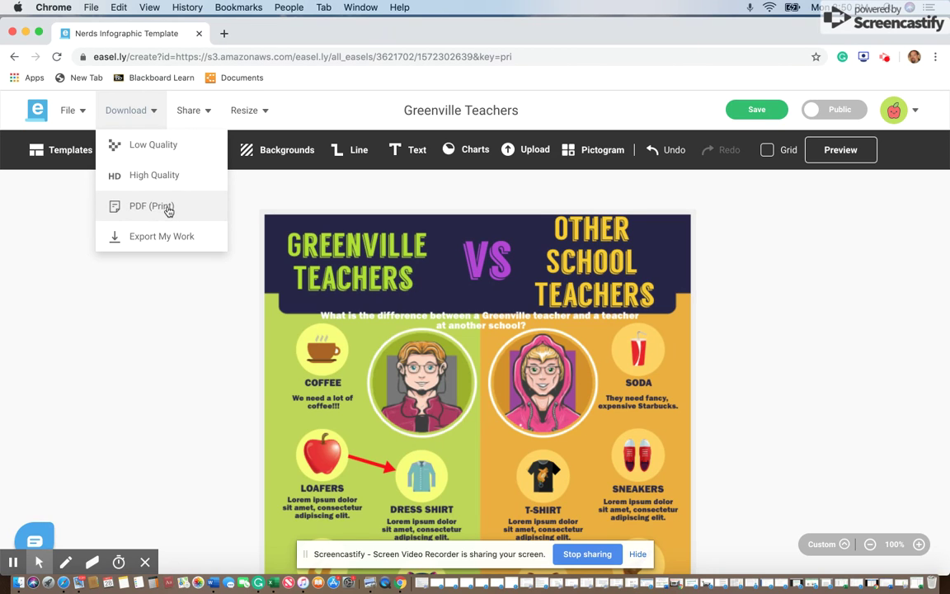
pyautogui.scroll(-2, 314, 275)
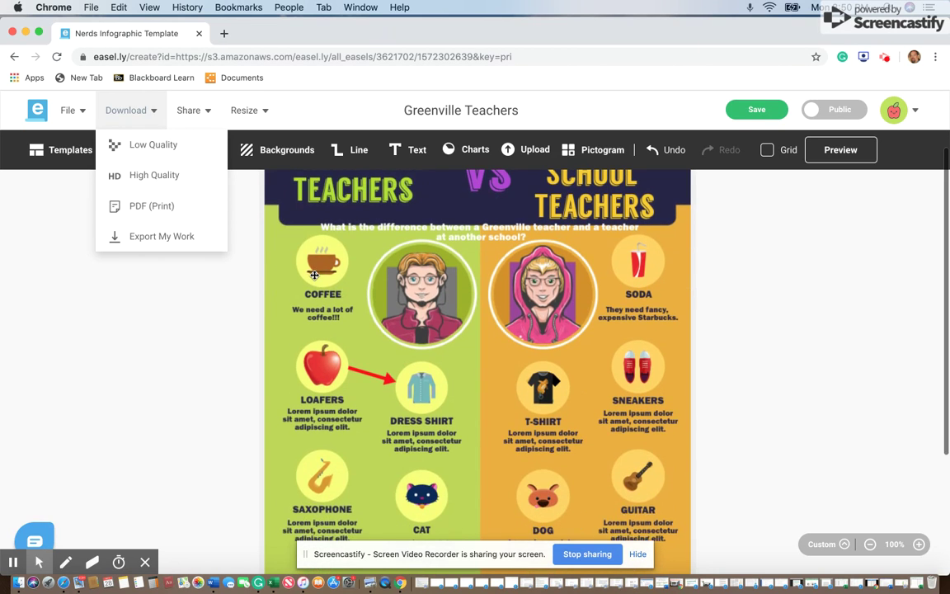